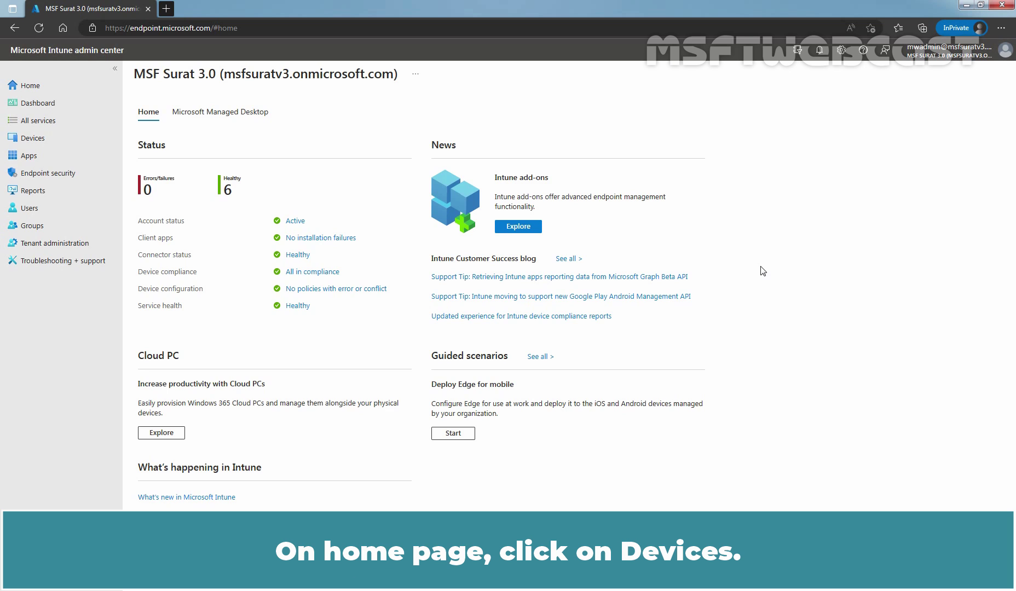
Step: Check Devices > Android > Android devices, where the single device-administrator device running 13.0 shows Compliant
left_click(36, 139)
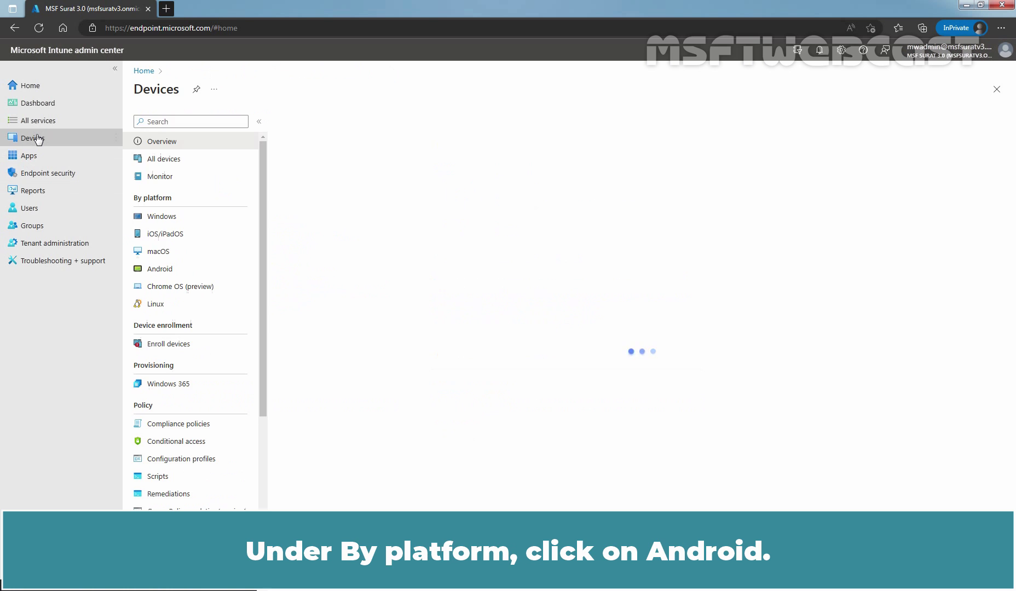
left_click(157, 272)
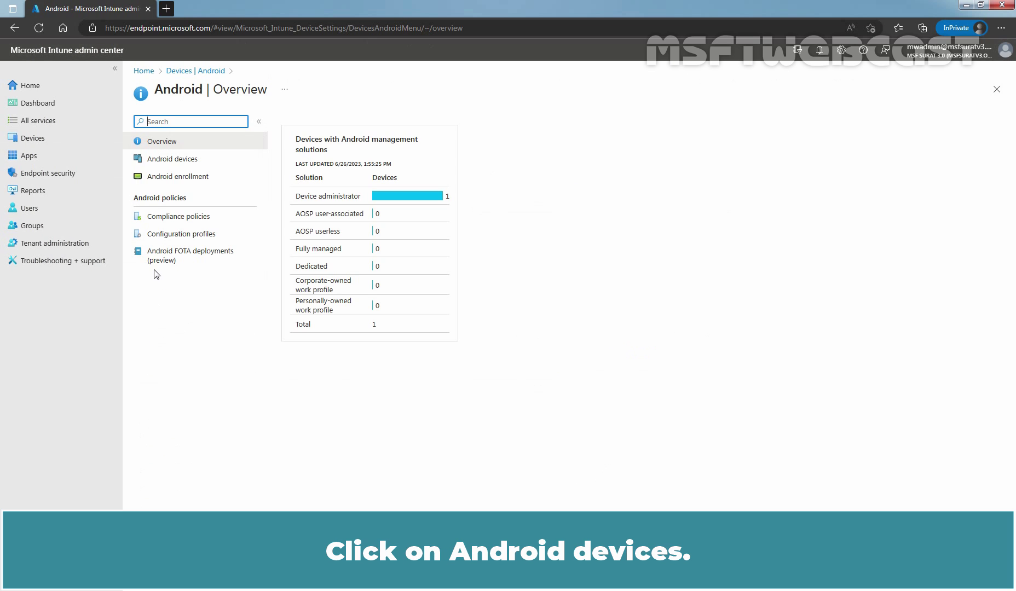
left_click(181, 162)
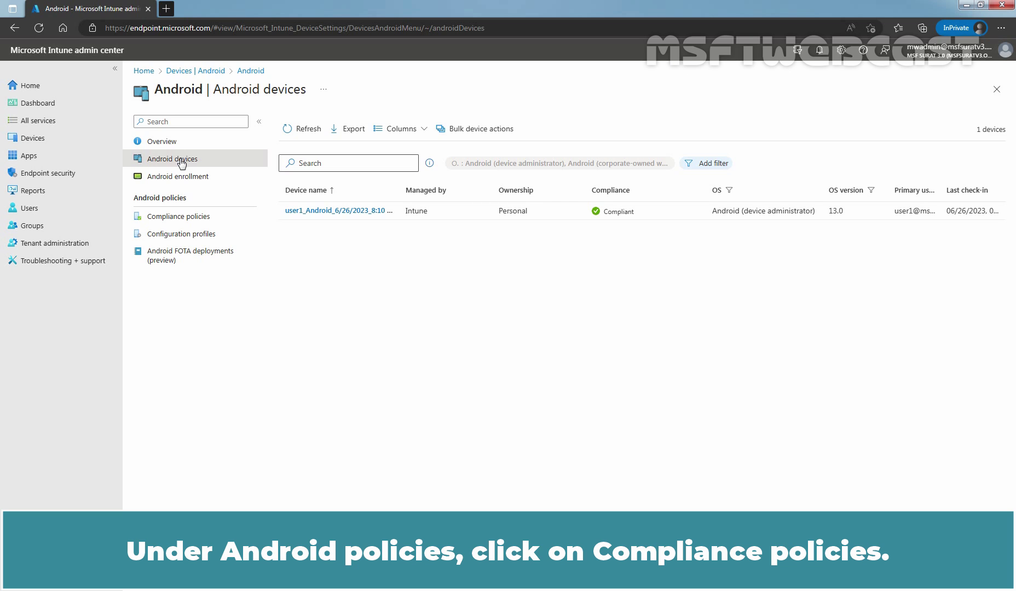
Step: From Android compliance policies, start a new policy for the Android device administrator platform
left_click(173, 218)
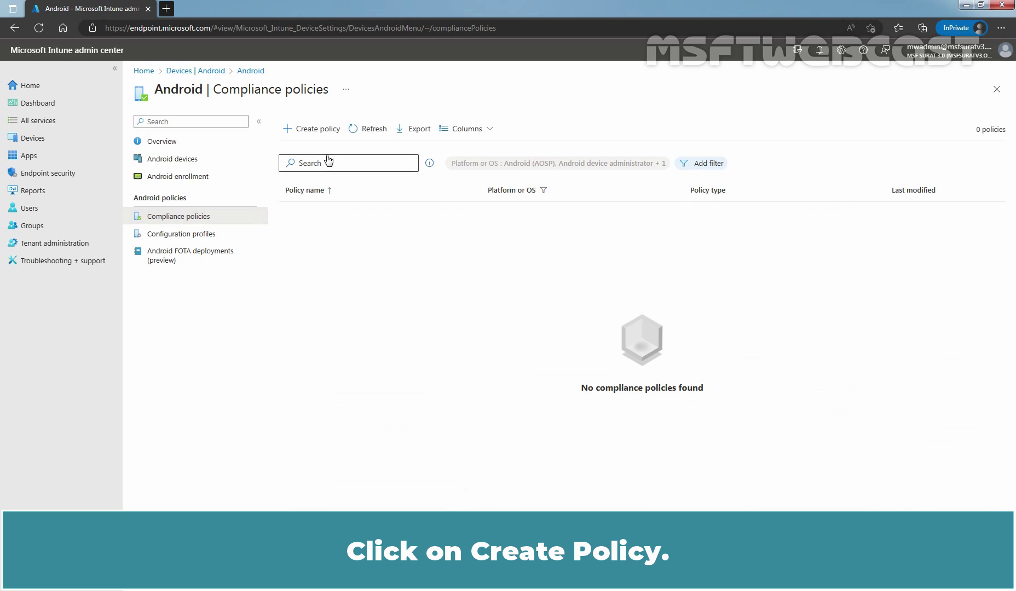
left_click(317, 132)
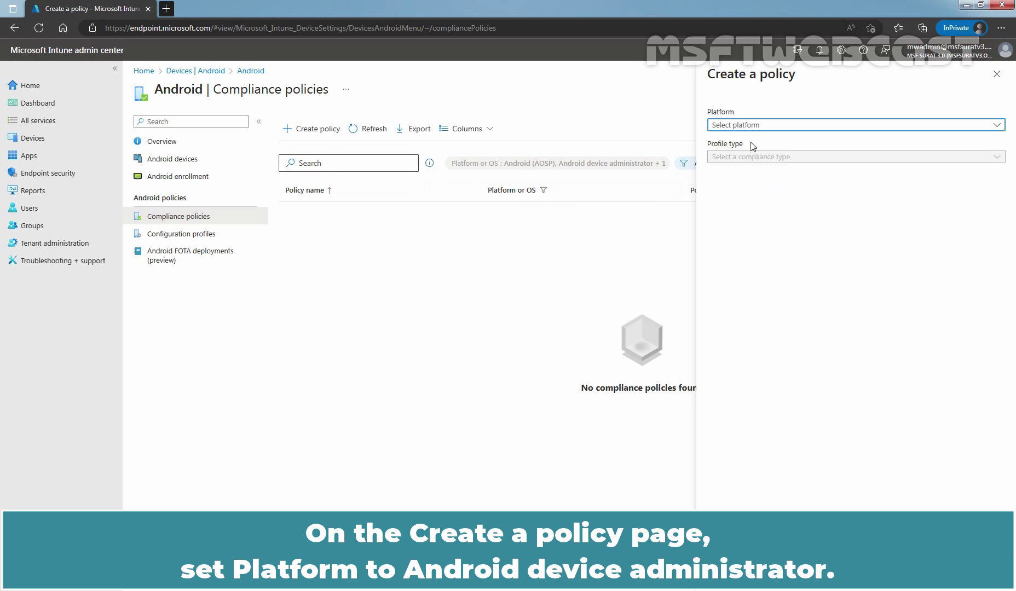
left_click(742, 127)
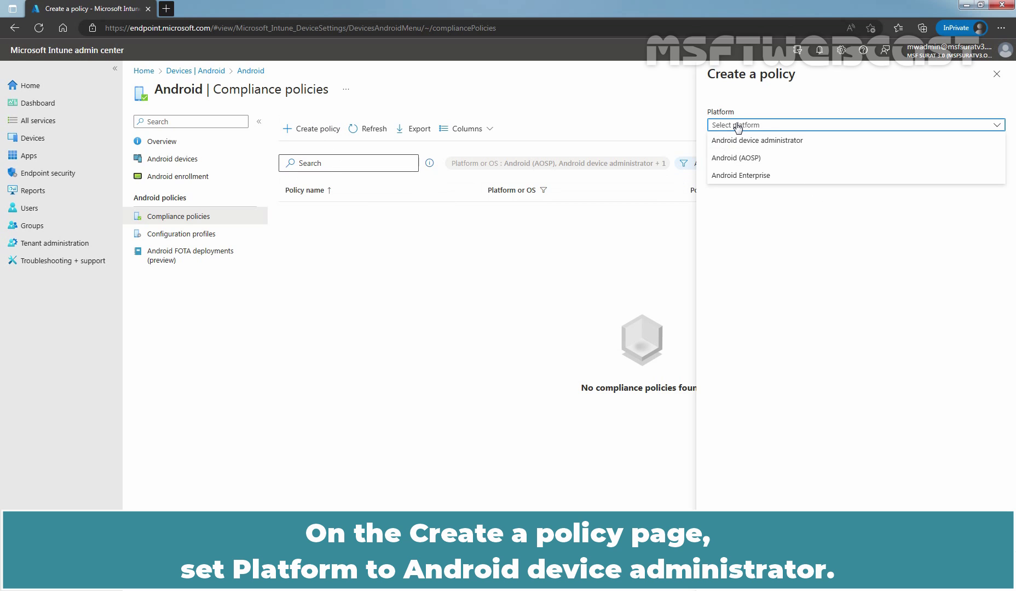
left_click(795, 142)
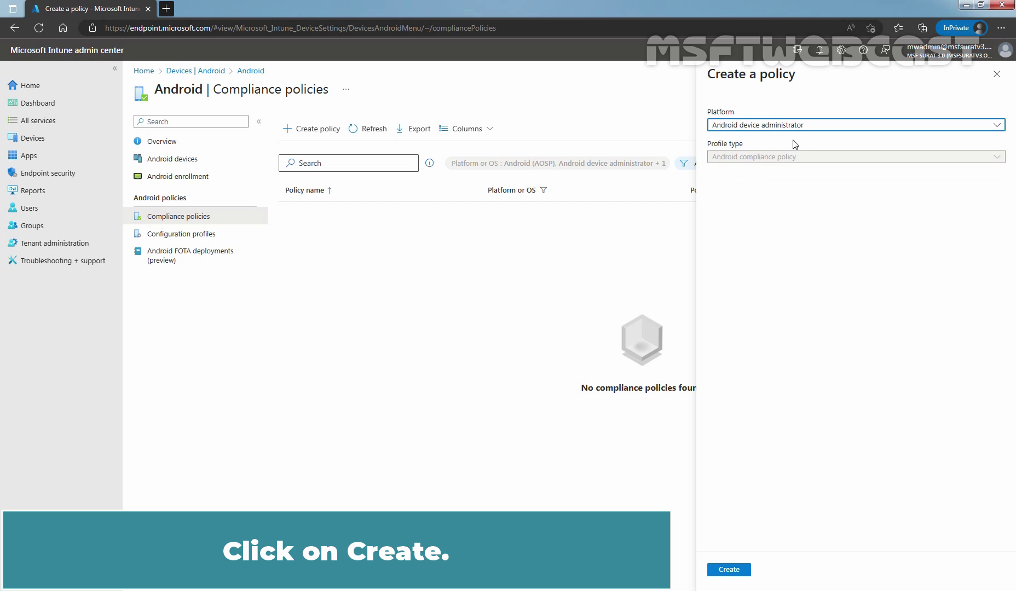
left_click(729, 570)
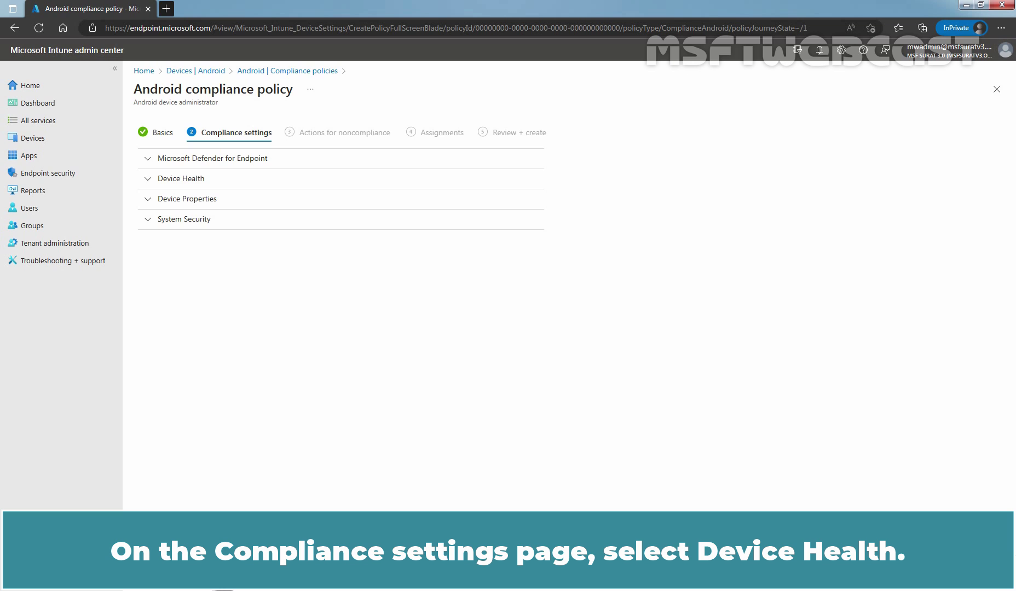
Step: Under Device Health, set Devices managed with device administrator to Block and continue
left_click(188, 179)
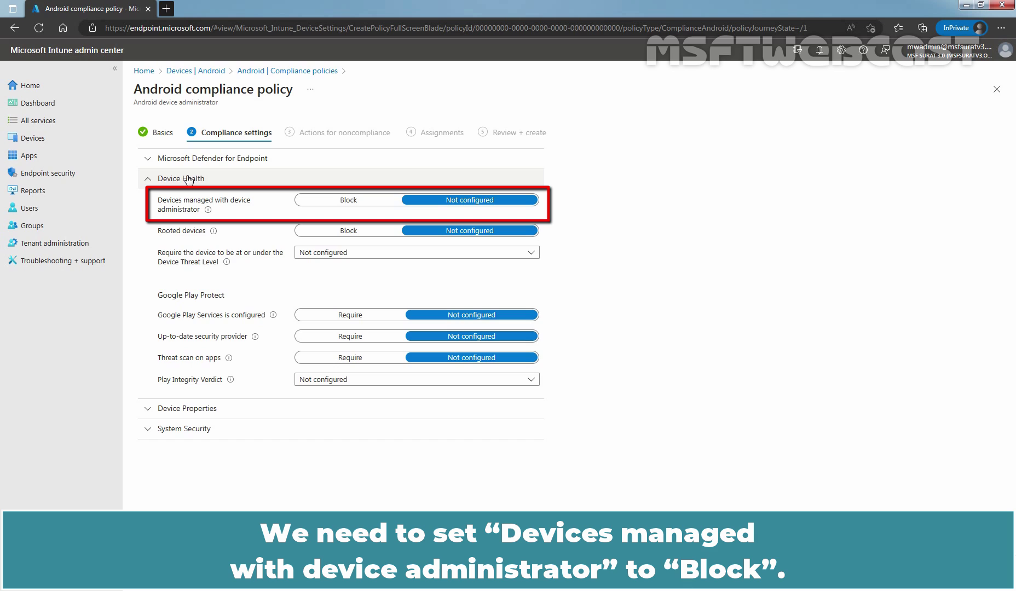
left_click(339, 202)
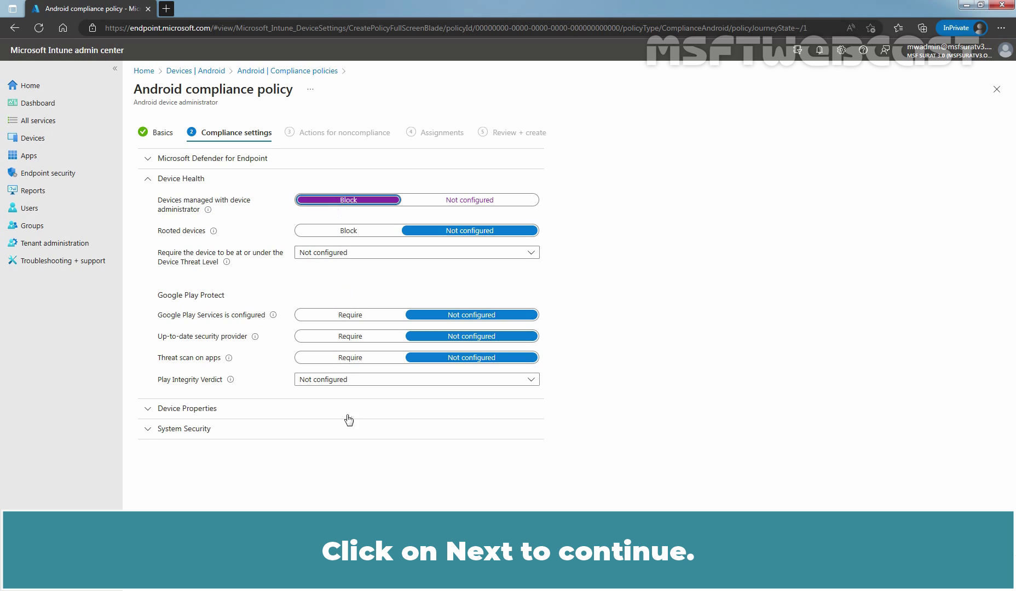
left_click(186, 576)
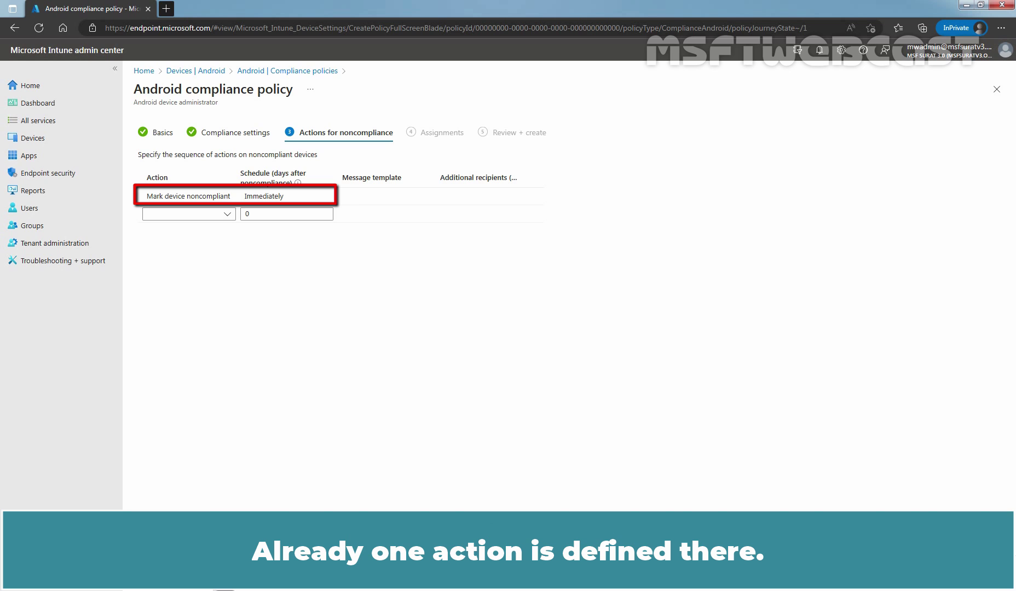
Step: Add push notification and email actions, with the email using the Test MSF Surat Email Notification template
left_click(227, 215)
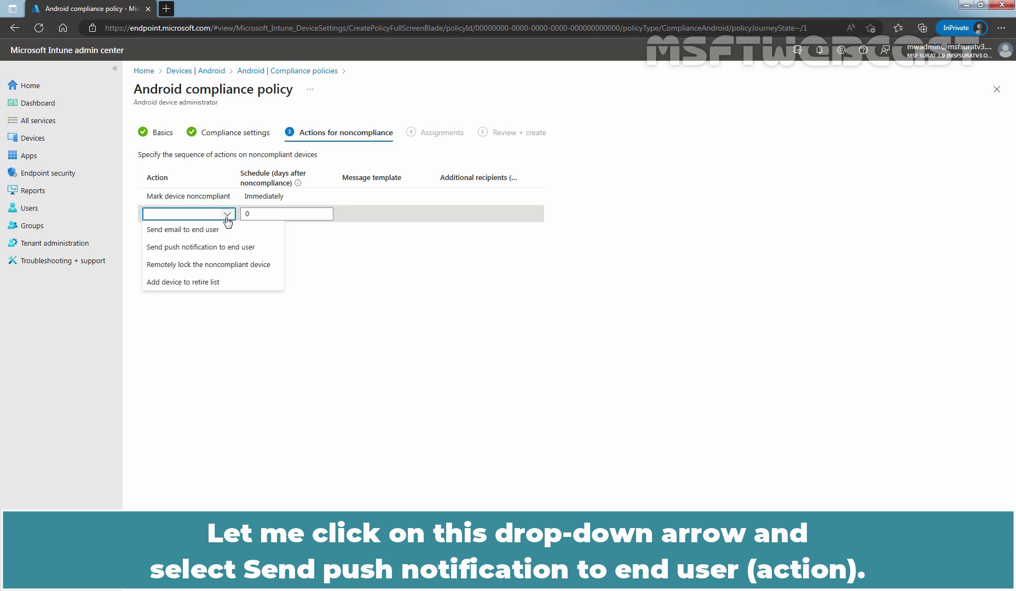
left_click(238, 249)
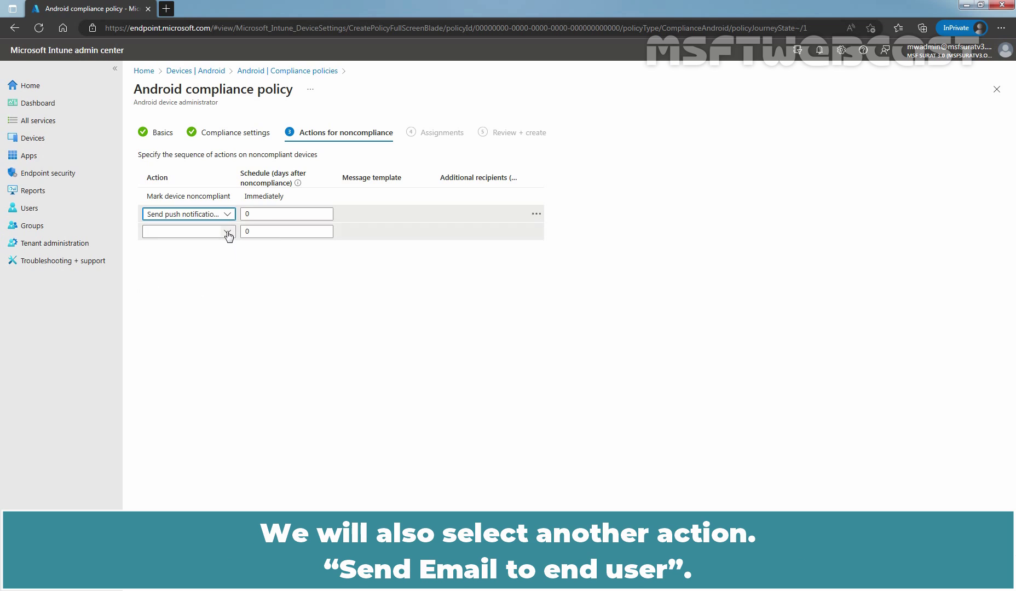
left_click(228, 233)
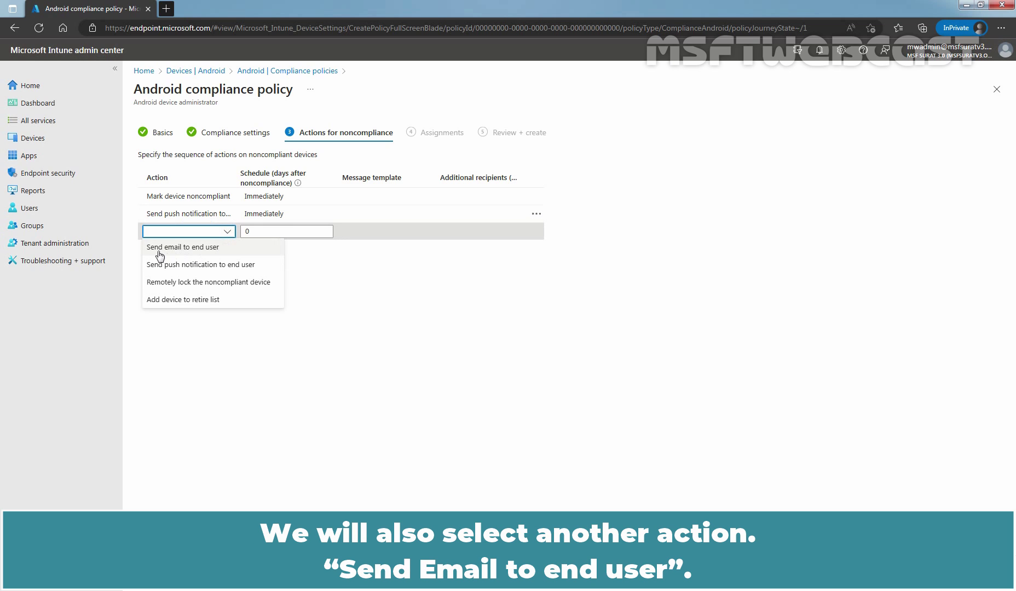
left_click(180, 250)
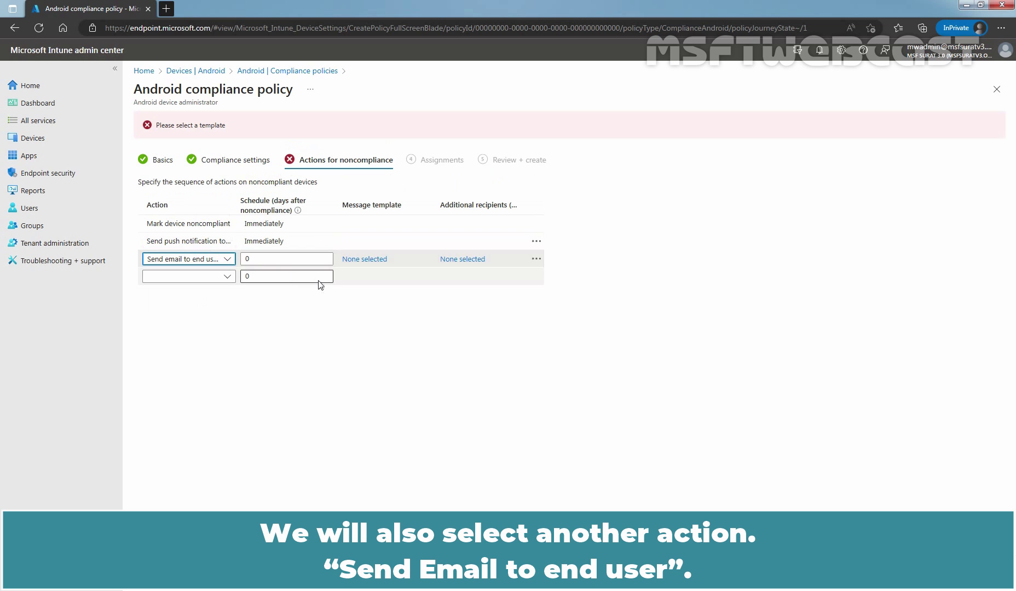
left_click(364, 259)
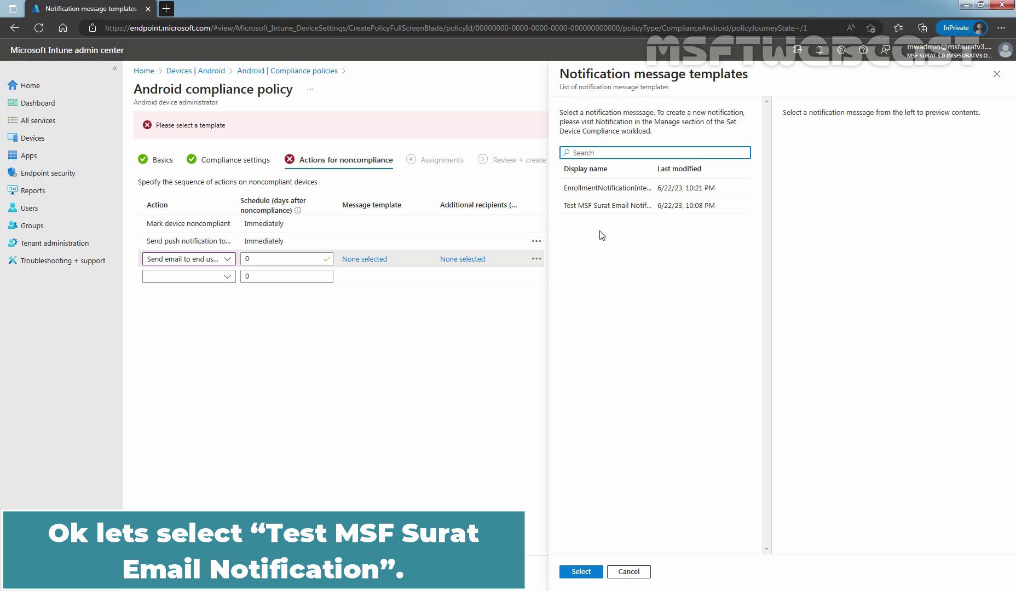
left_click(618, 211)
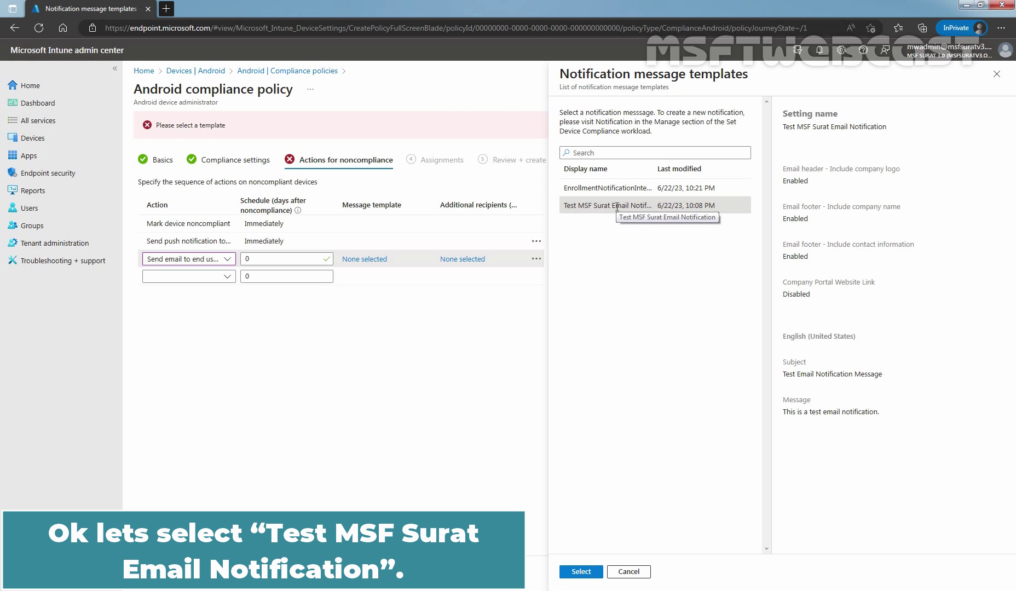
left_click(581, 572)
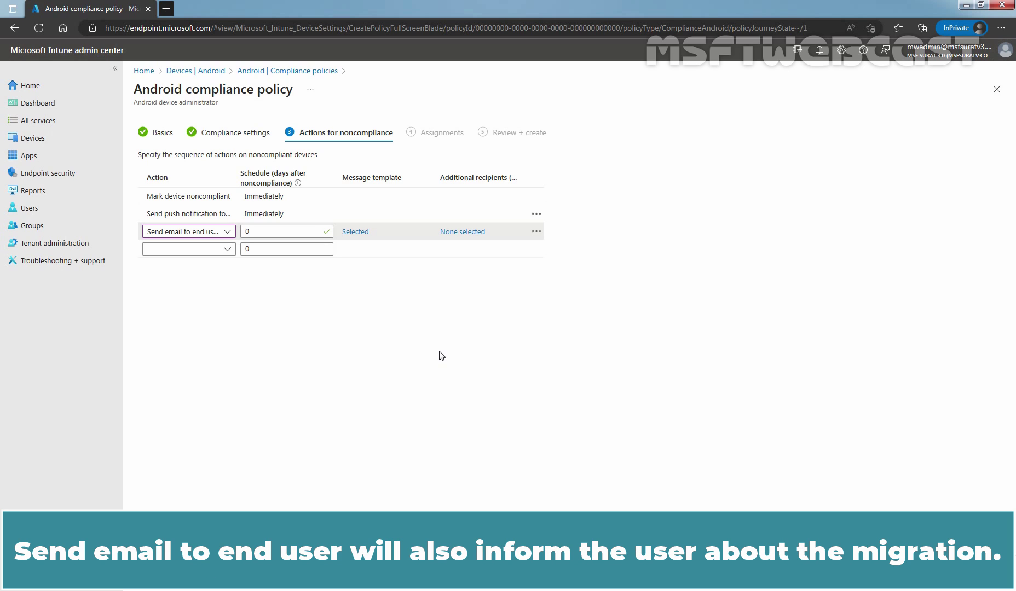
Step: Include the Test_AndroidDevices group in the assignments and move on to Review + create
left_click(212, 573)
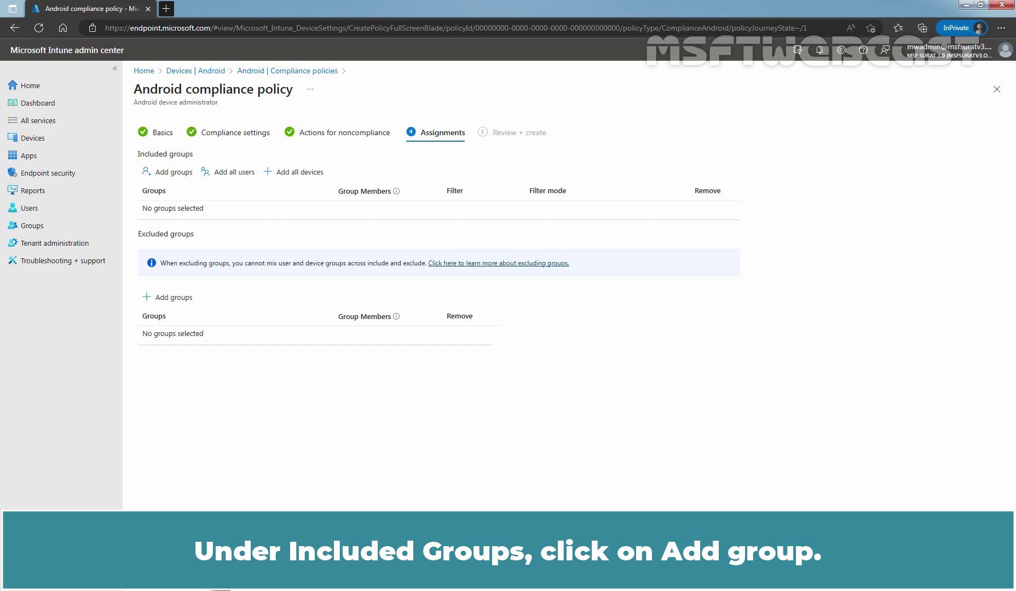
left_click(166, 176)
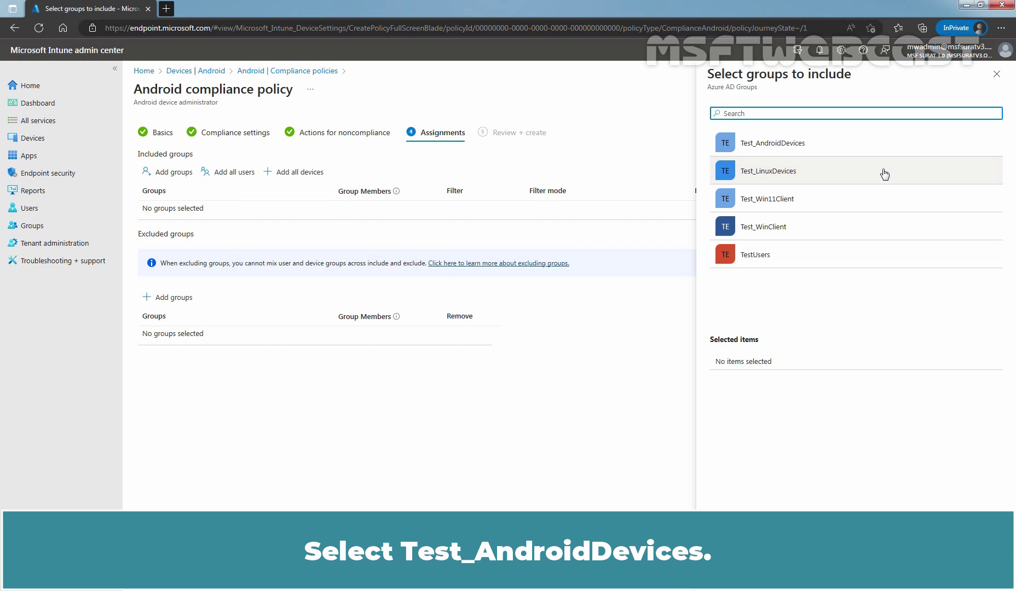
left_click(796, 146)
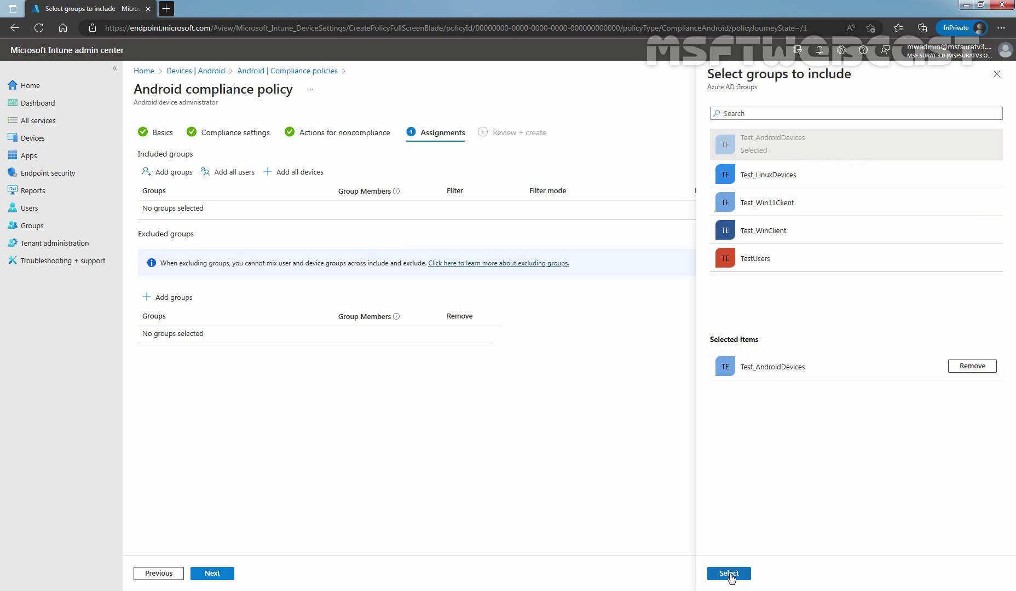
left_click(730, 574)
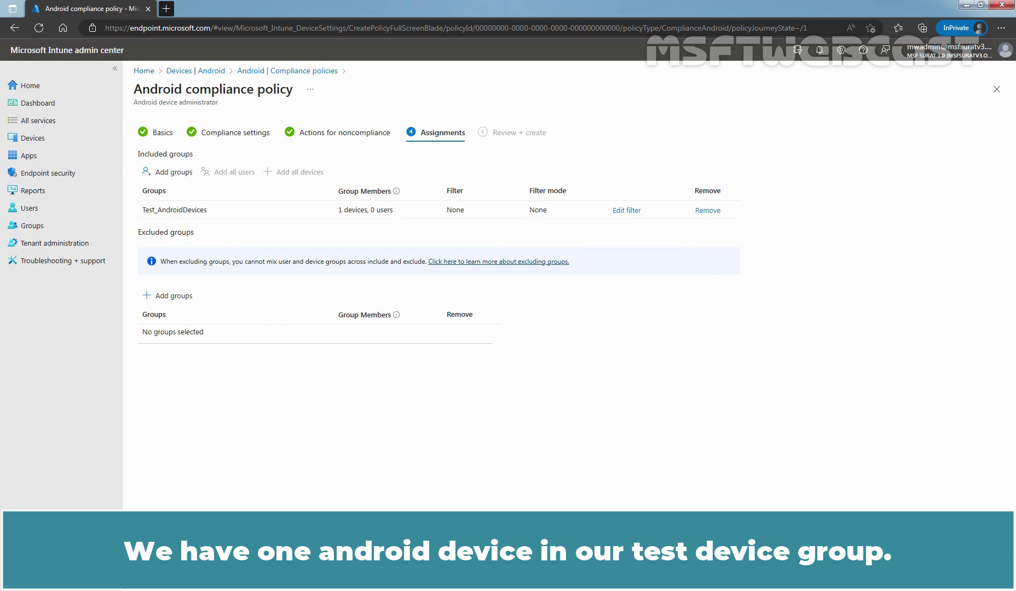
left_click(214, 575)
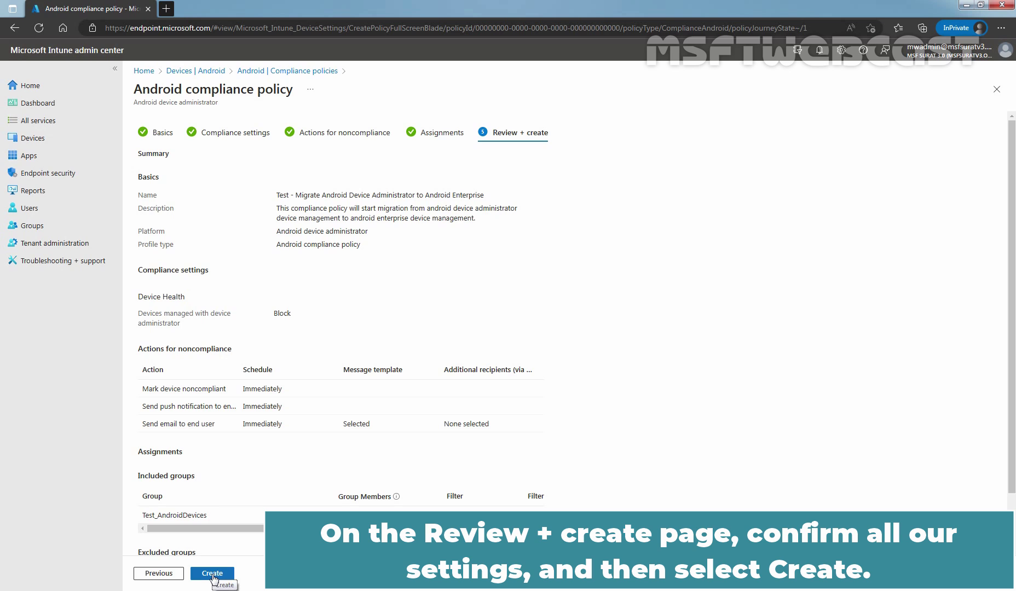
Step: Create the policy 'Test - Migrate Android Device Administrator to Android Enterprise', view its overview, then switch to the Android emulator
left_click(212, 575)
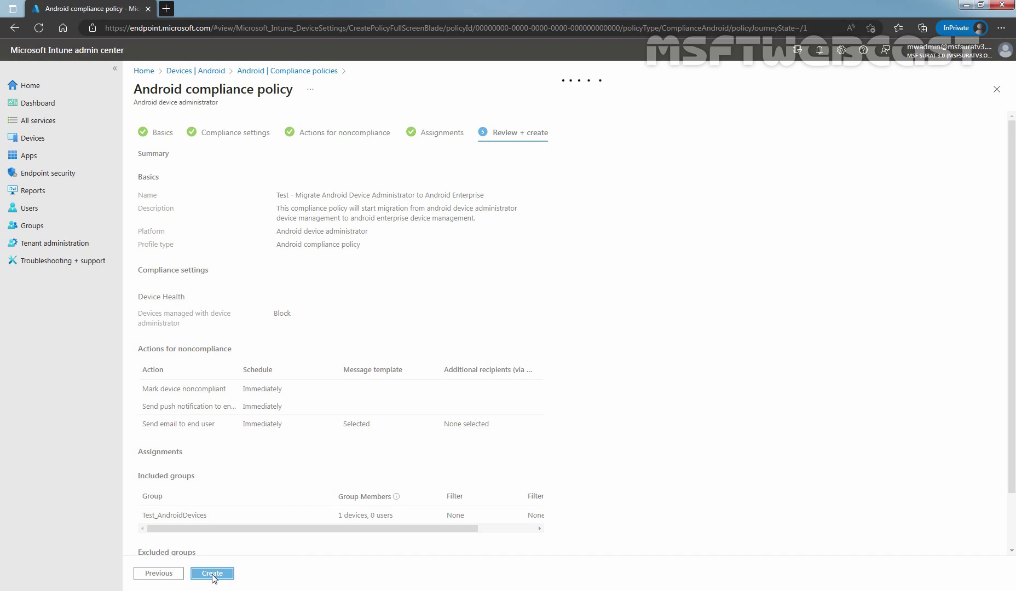
left_click(213, 573)
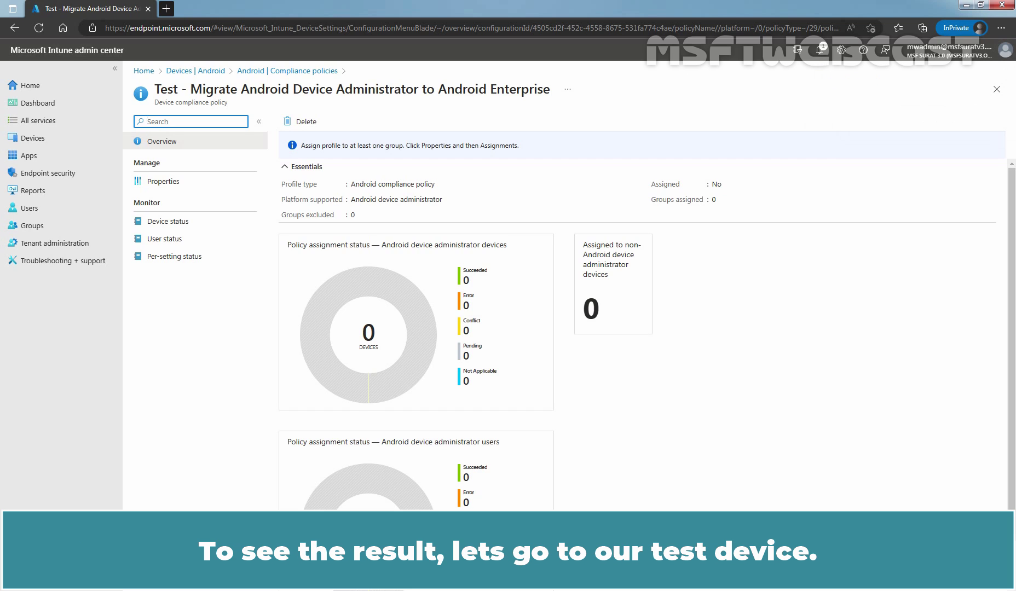
key("alt+Tab")
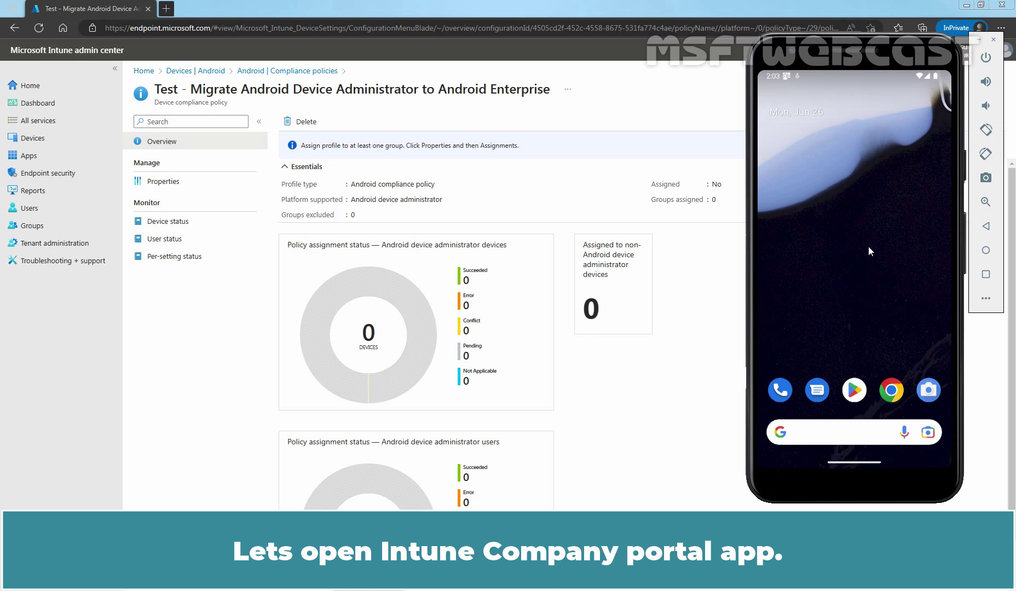
Step: In Company Portal, open this device's details and run Check device settings
left_click_drag(870, 330, 876, 236)
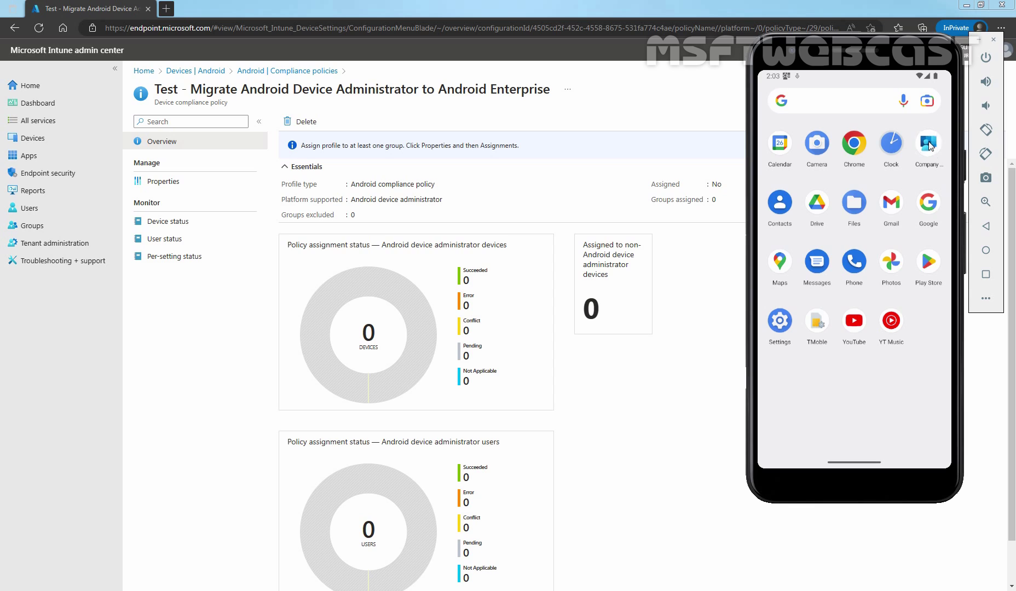
left_click(929, 144)
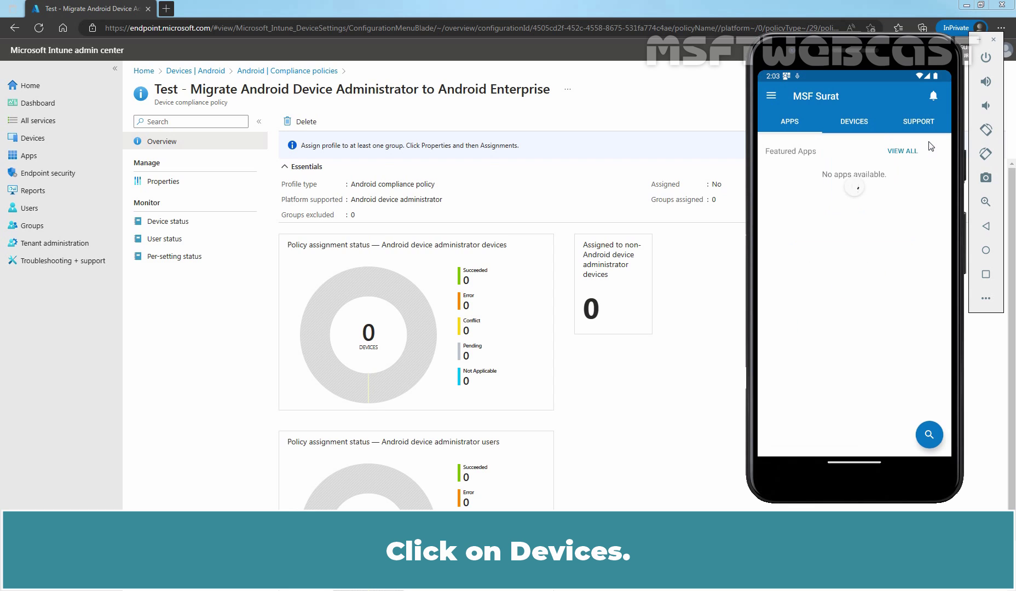
left_click(858, 122)
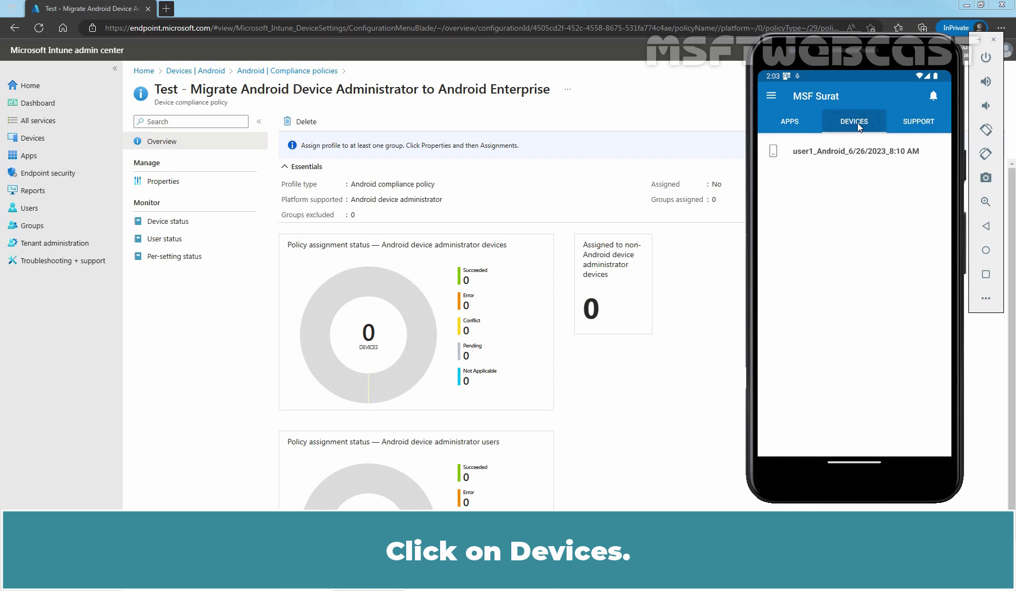
left_click(838, 153)
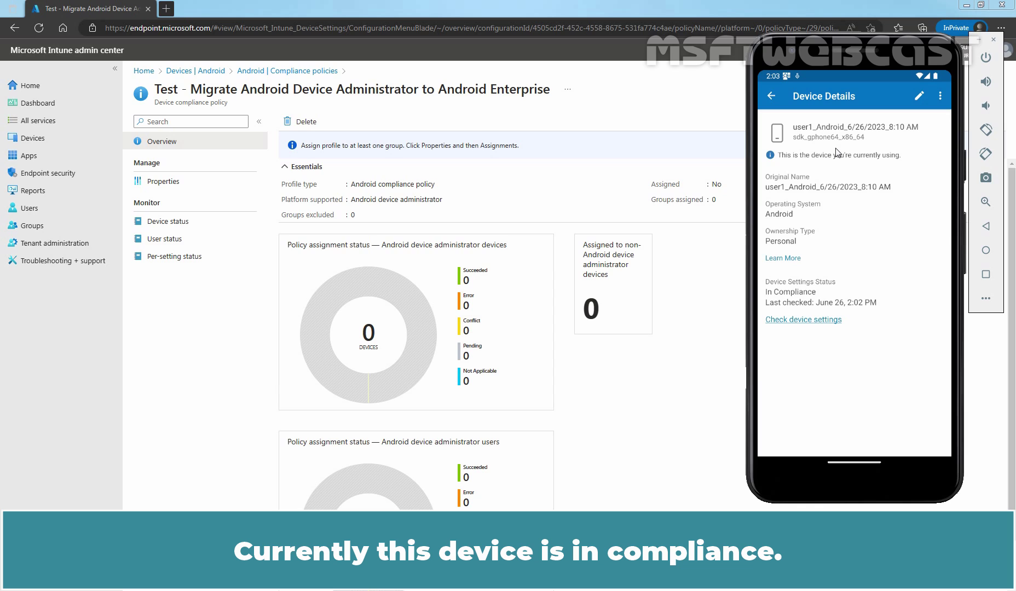
left_click(806, 321)
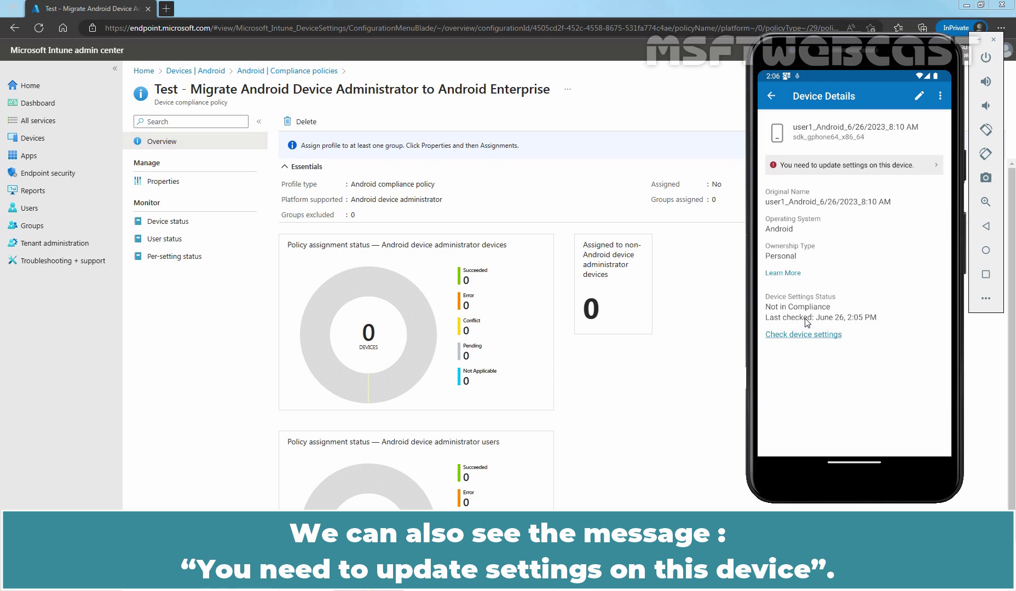
Step: Open the 'You need to update settings on this device' notice and choose RESOLVE
left_click(831, 168)
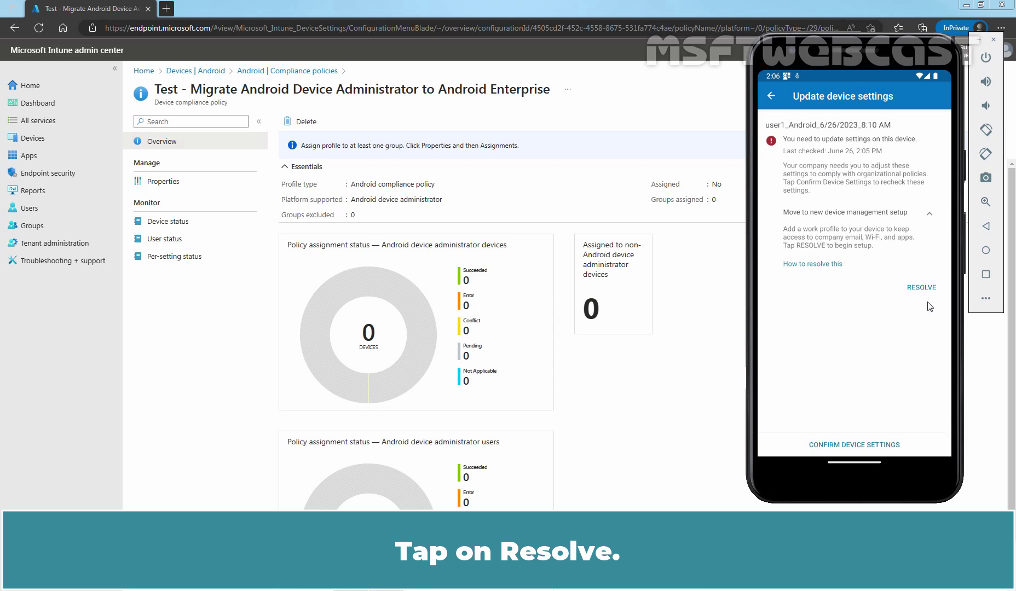
left_click(922, 287)
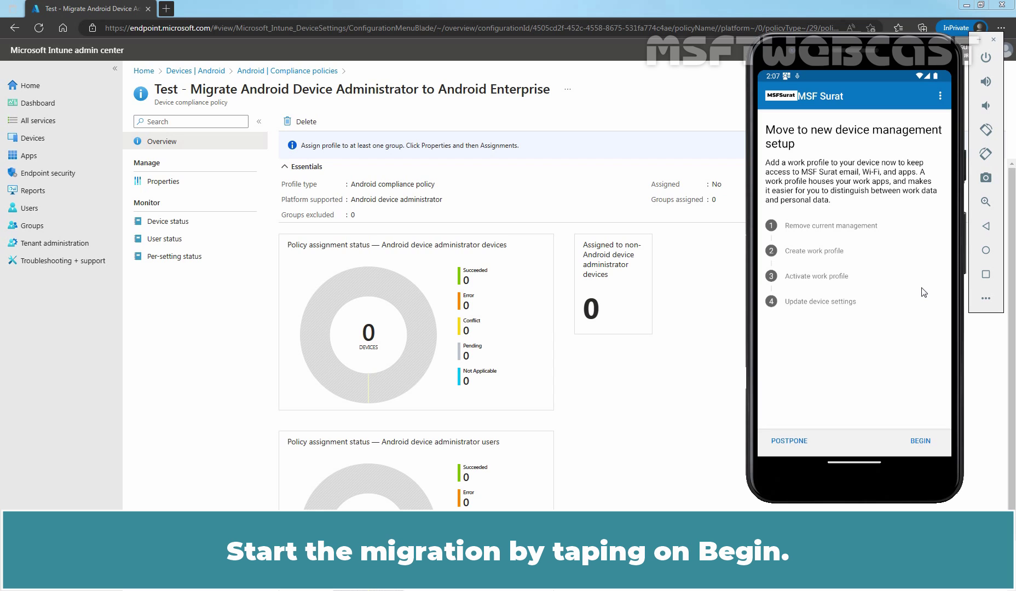
Step: Begin the migration and confirm removing the current device administrator management
left_click(923, 440)
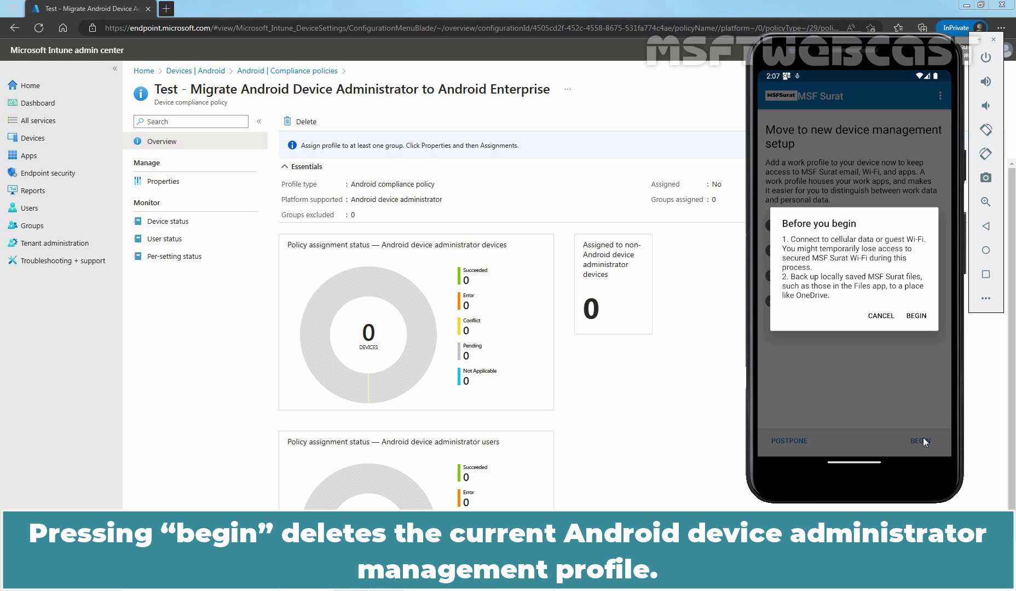
left_click(915, 316)
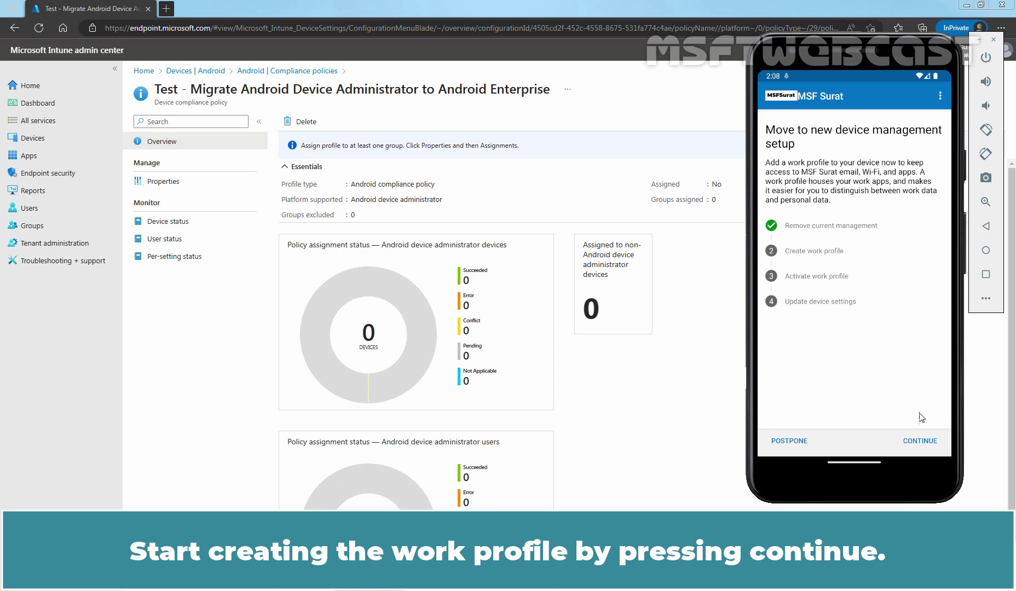
Step: Get through the privacy information, accept the terms and acknowledge the IT admin visibility notice
left_click(919, 440)
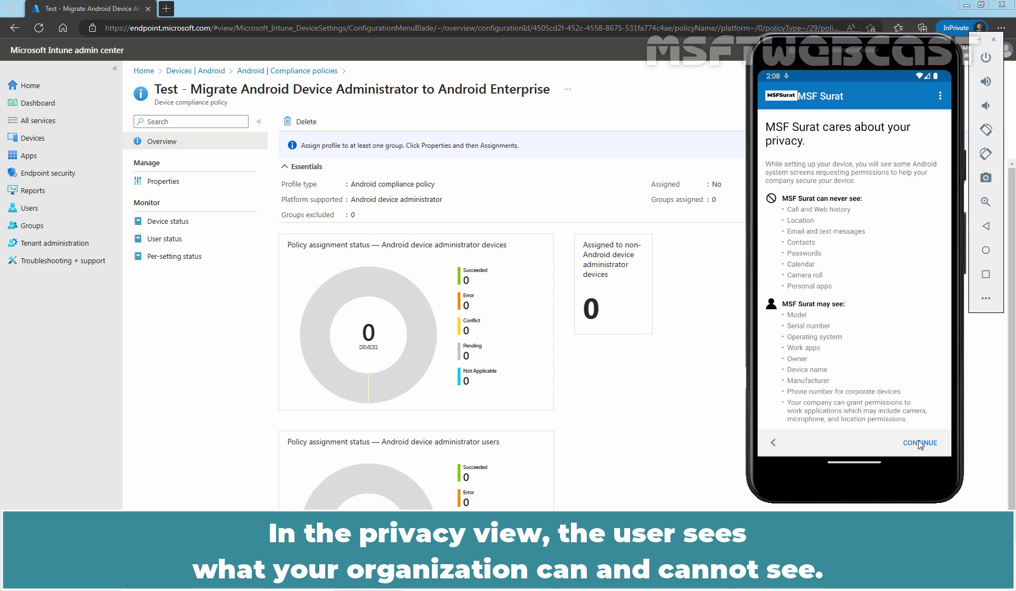
scroll(892, 312, "down", 2)
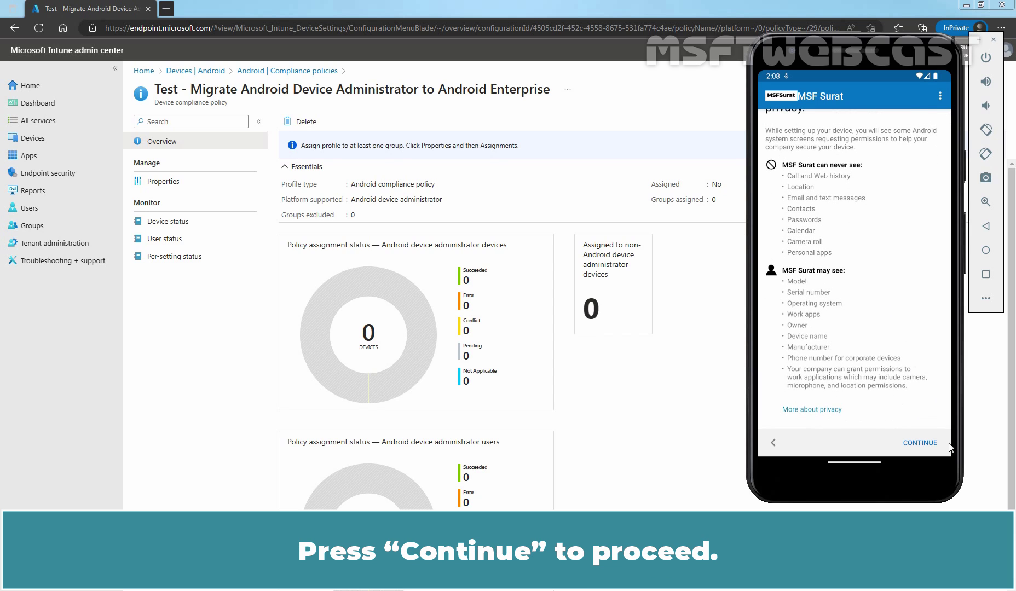
left_click(917, 444)
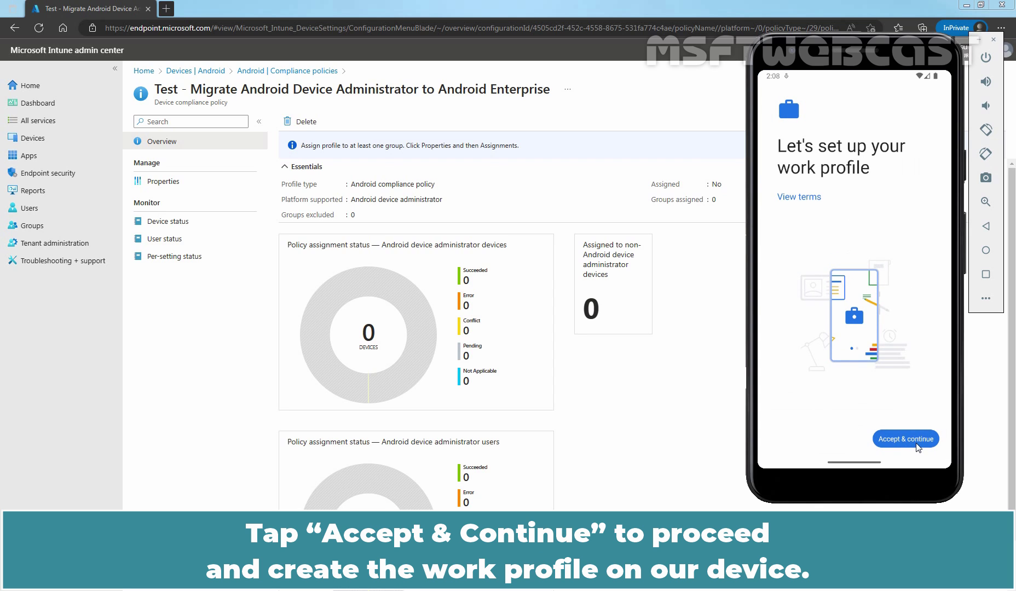
left_click(906, 440)
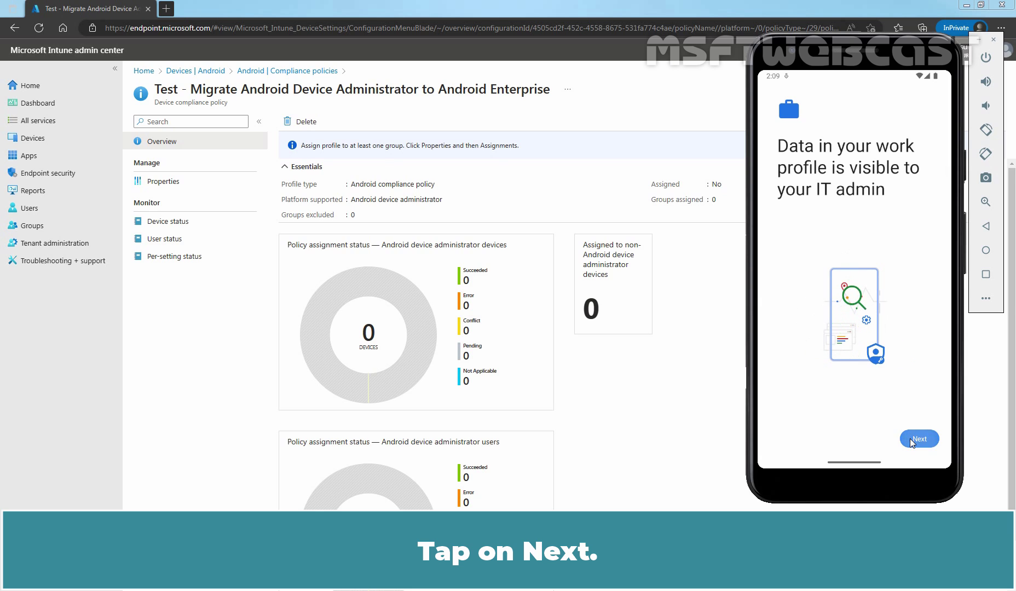
left_click(912, 441)
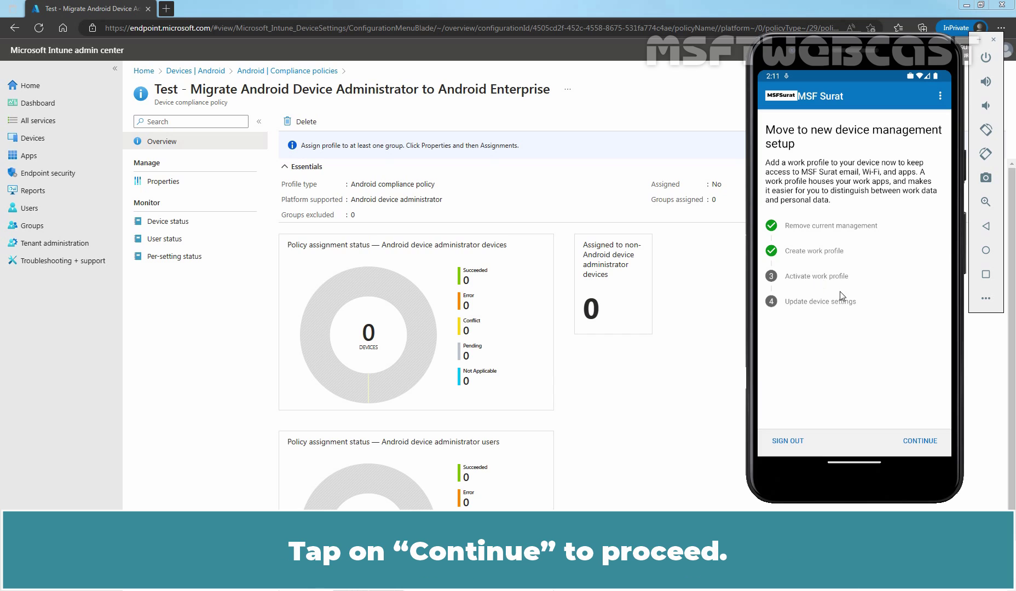
Step: Activate the work profile, finish the migration checklist and dismiss the work setup overview
left_click(921, 440)
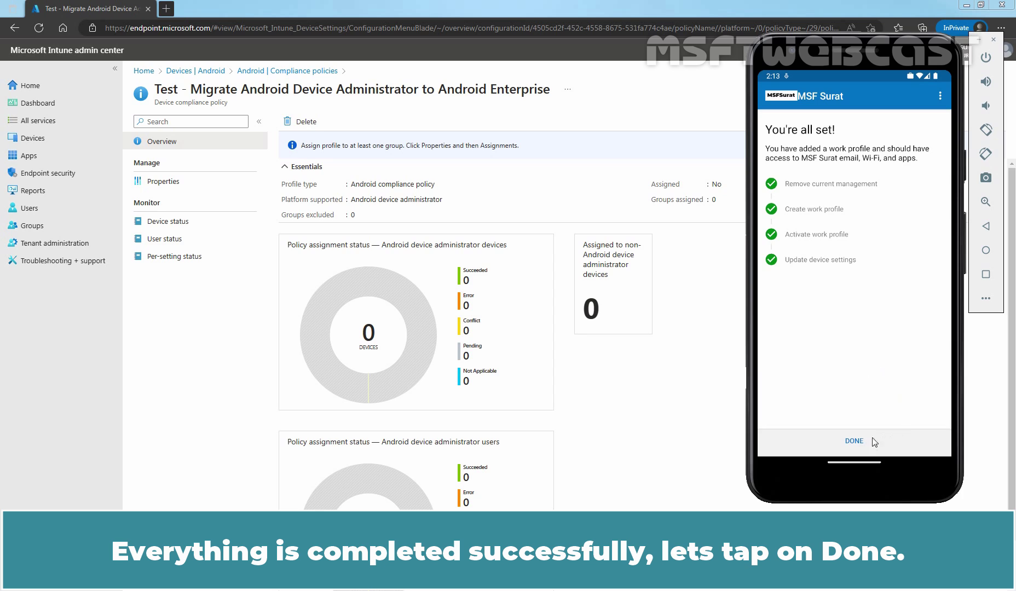
left_click(856, 442)
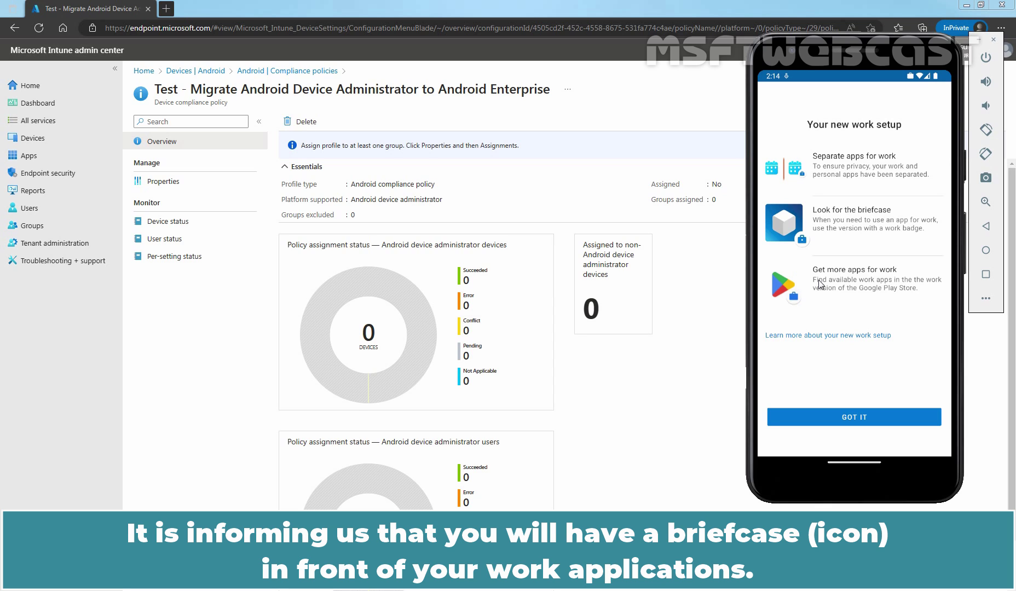
left_click(855, 418)
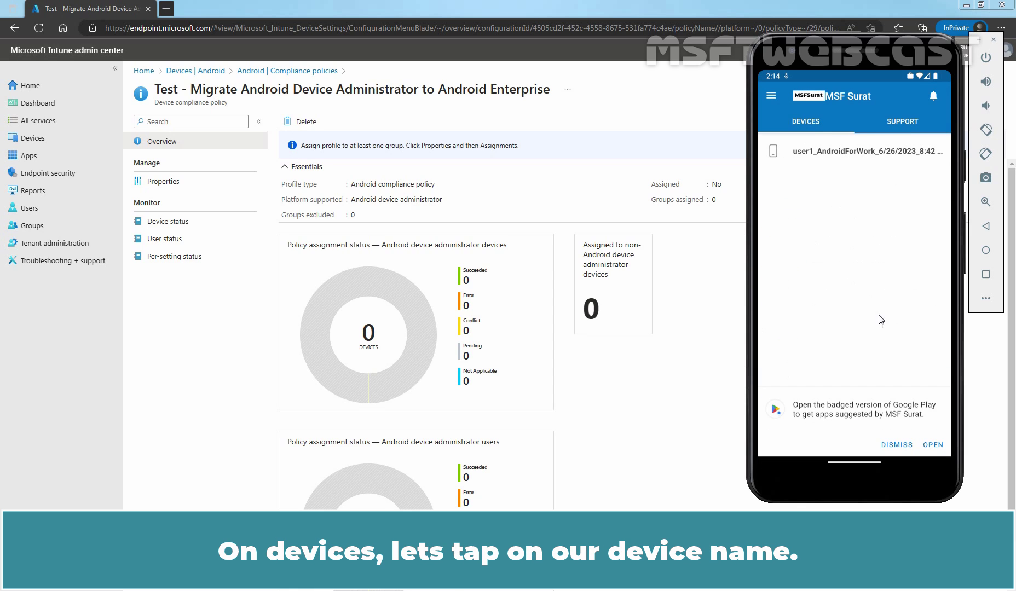
Step: Recheck the new work-profile device's compliance in Company Portal, then return to the admin center
left_click(794, 153)
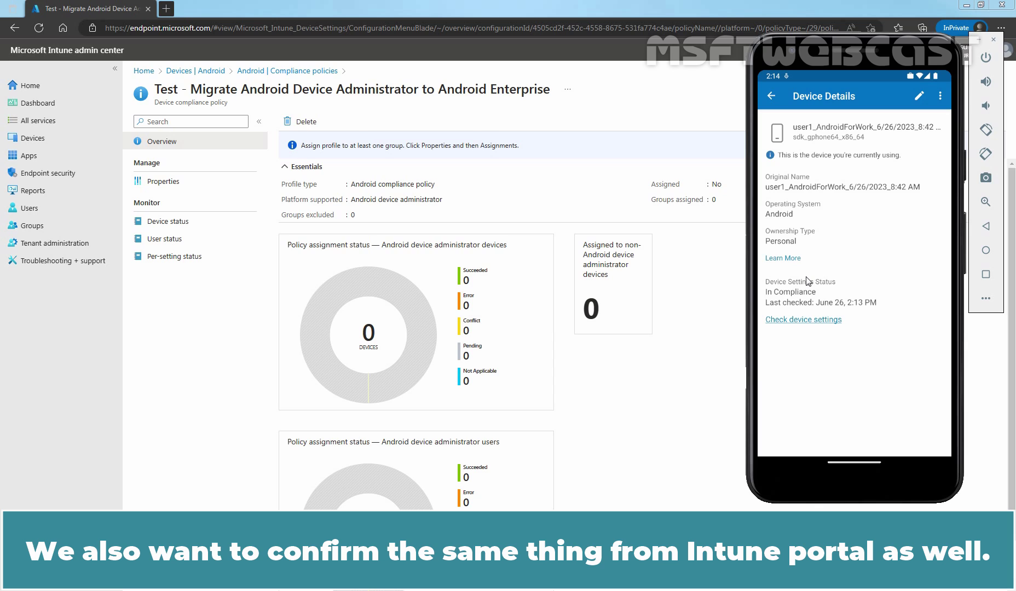
left_click(804, 321)
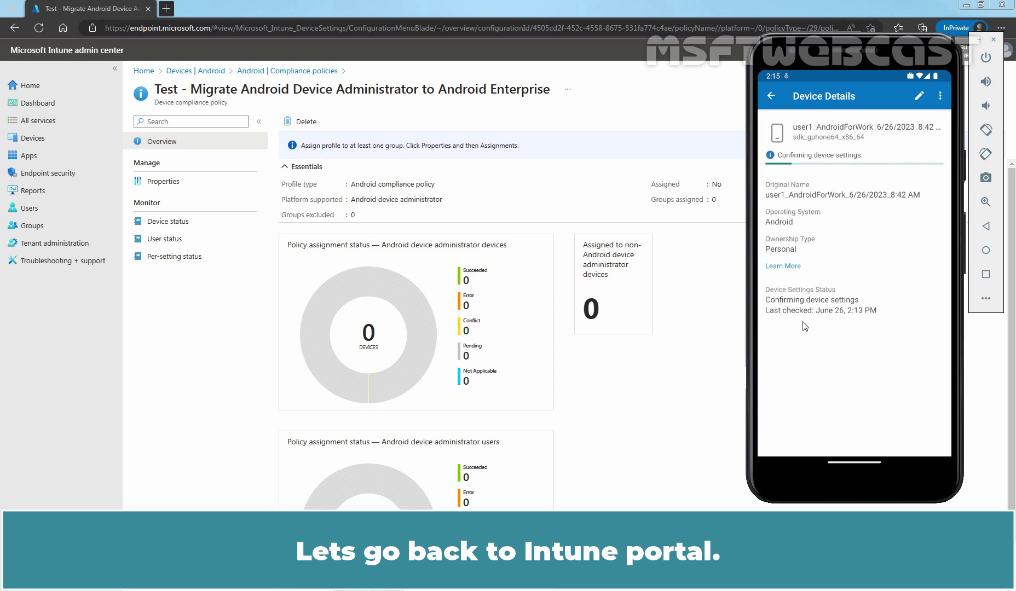
left_click(678, 381)
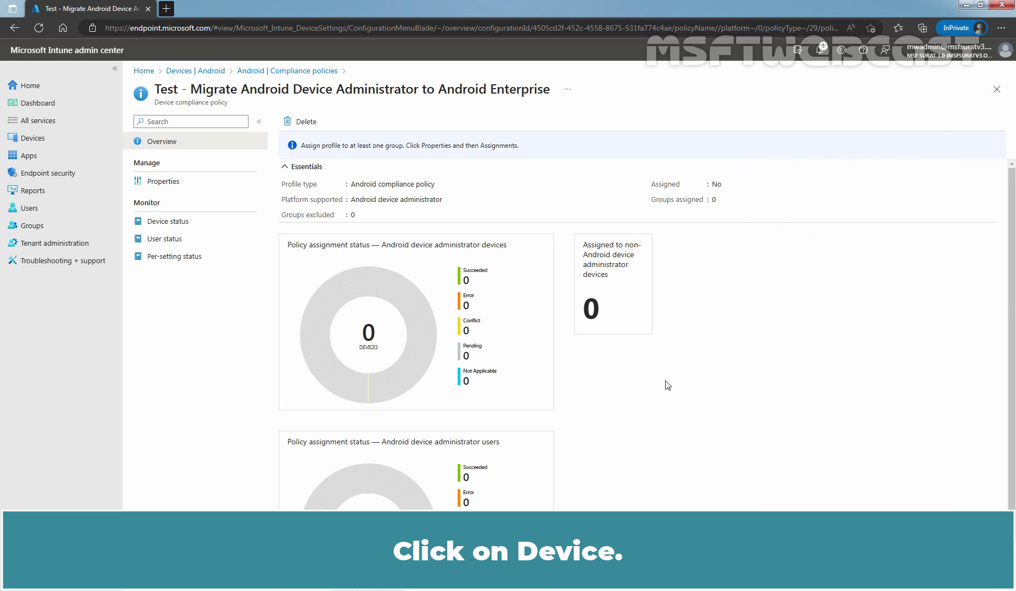
Step: Navigate through Devices and the Android platform overview to the Android devices list
left_click(65, 144)
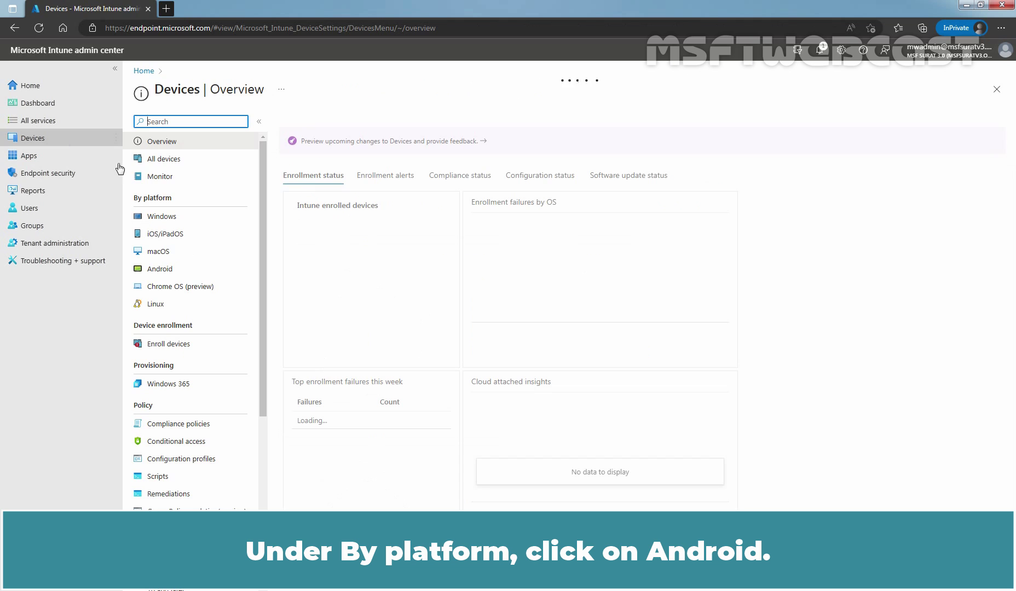
left_click(162, 271)
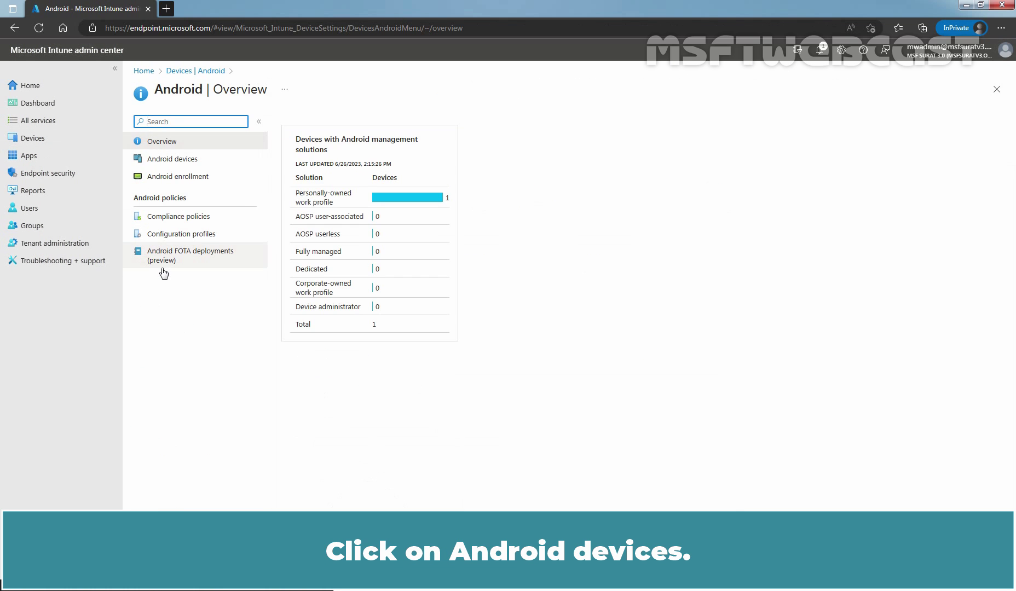
left_click(177, 161)
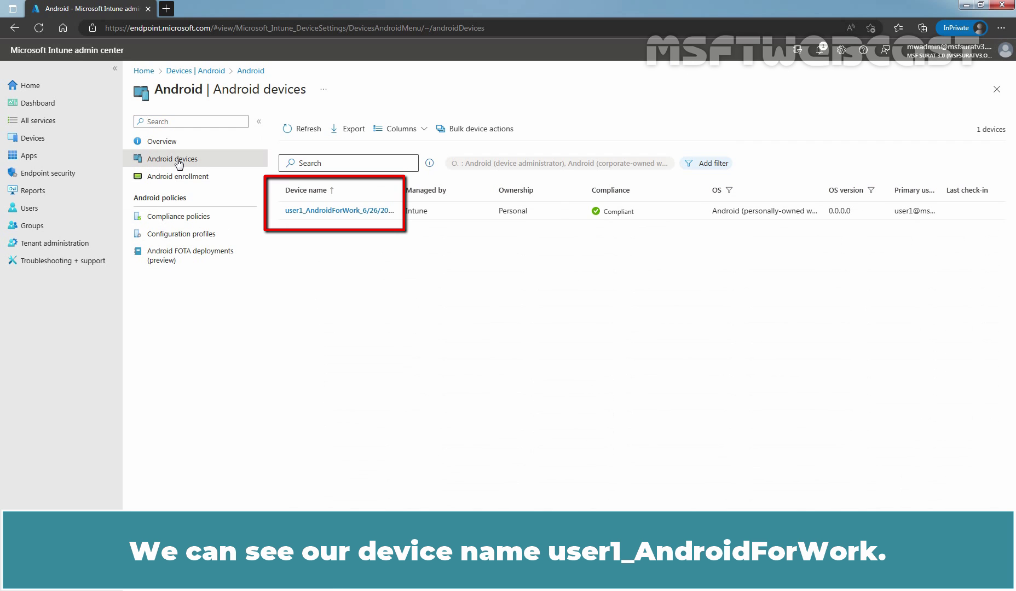
Step: Widen Device name and OS, narrowing Managed by, Ownership, Compliance and OS version to fit
left_click_drag(494, 191, 463, 190)
left_click_drag(555, 192, 515, 199)
left_click_drag(399, 190, 439, 190)
left_click_drag(674, 190, 611, 192)
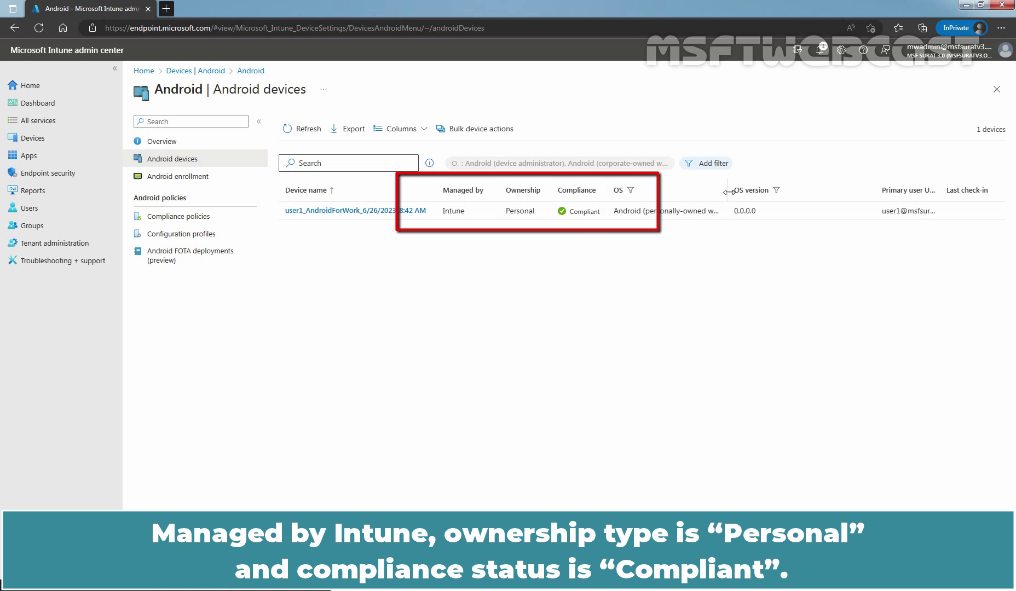
left_click_drag(732, 191, 763, 191)
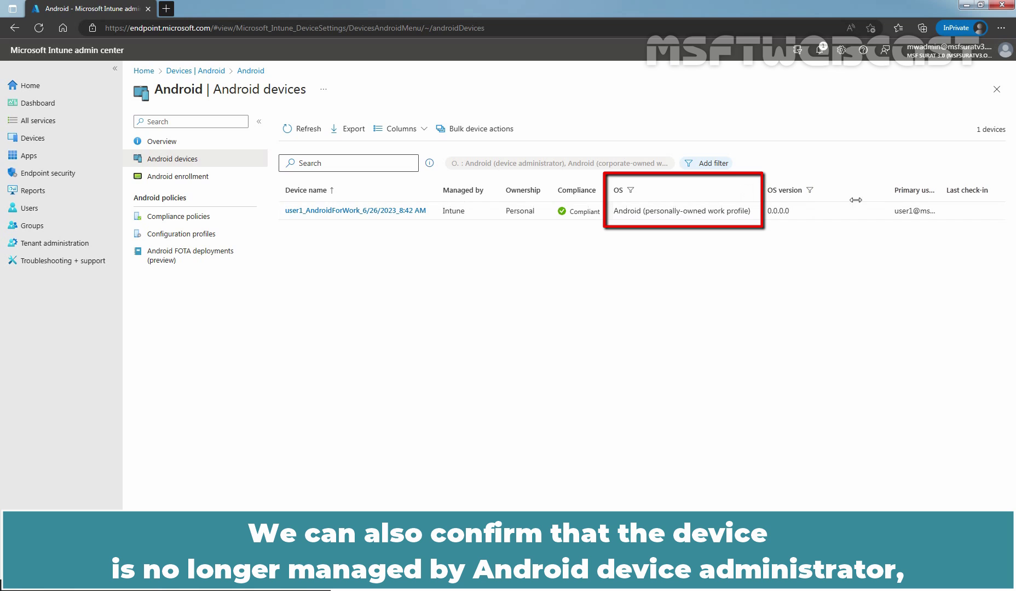
left_click_drag(888, 192, 827, 192)
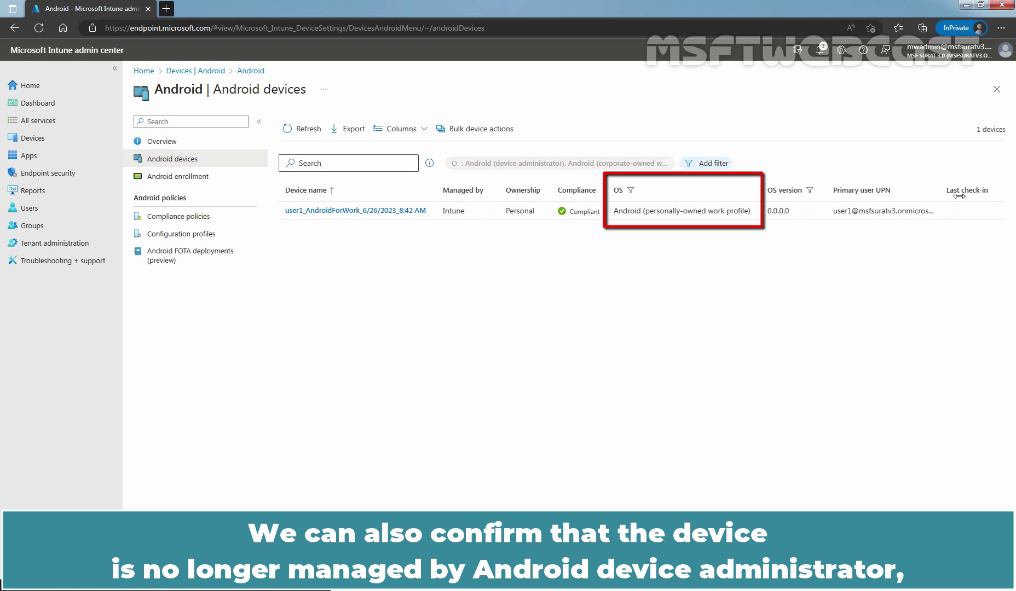